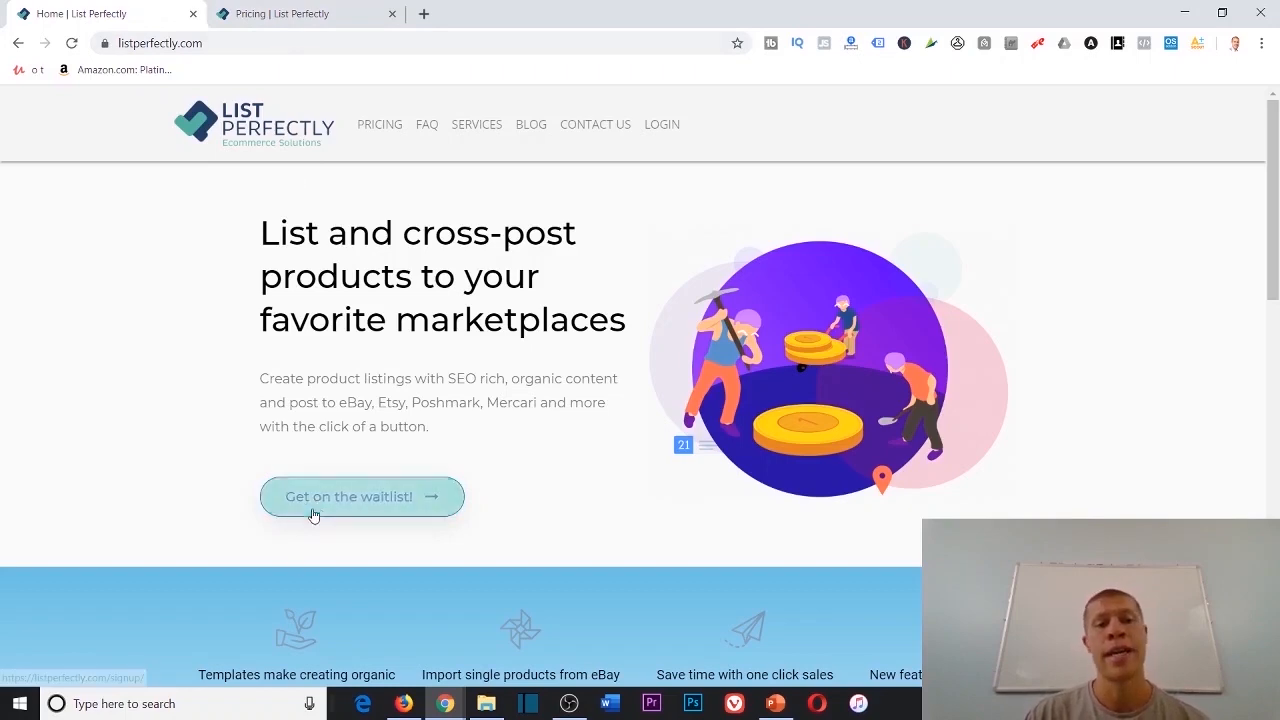
pyautogui.click(404, 703)
pyautogui.scroll(1, 549, 444)
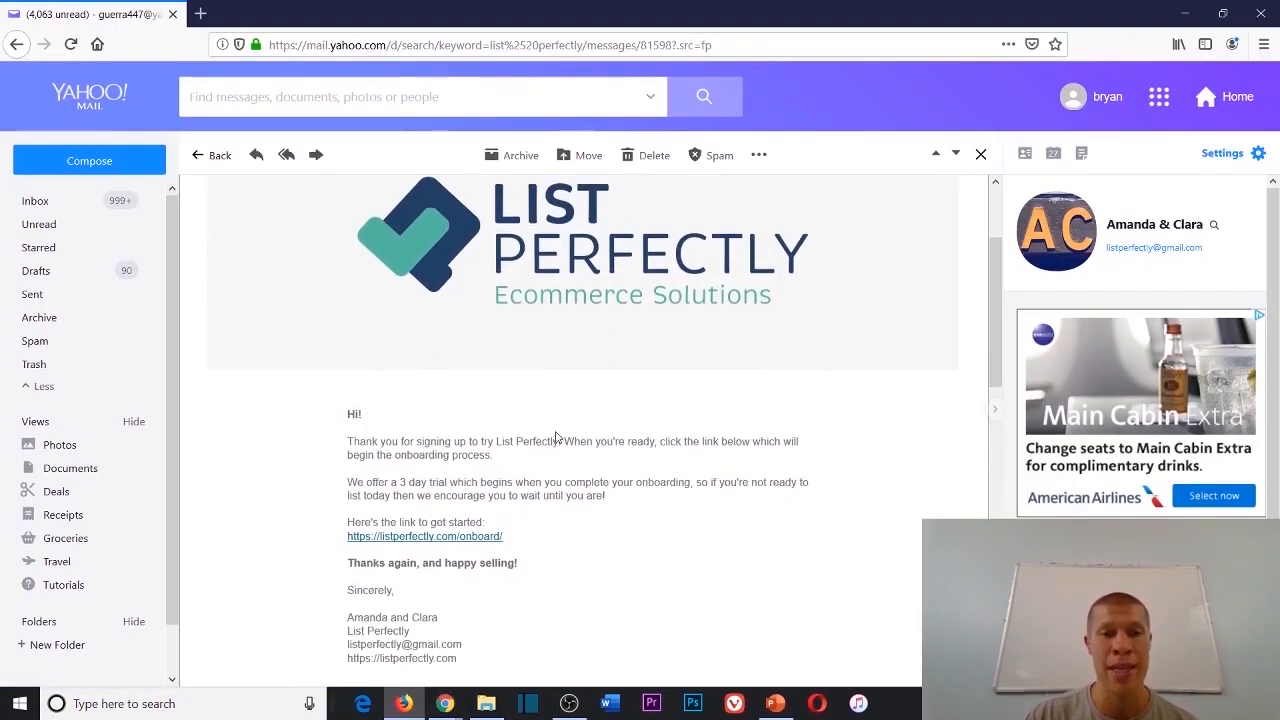
pyautogui.scroll(-1, 549, 444)
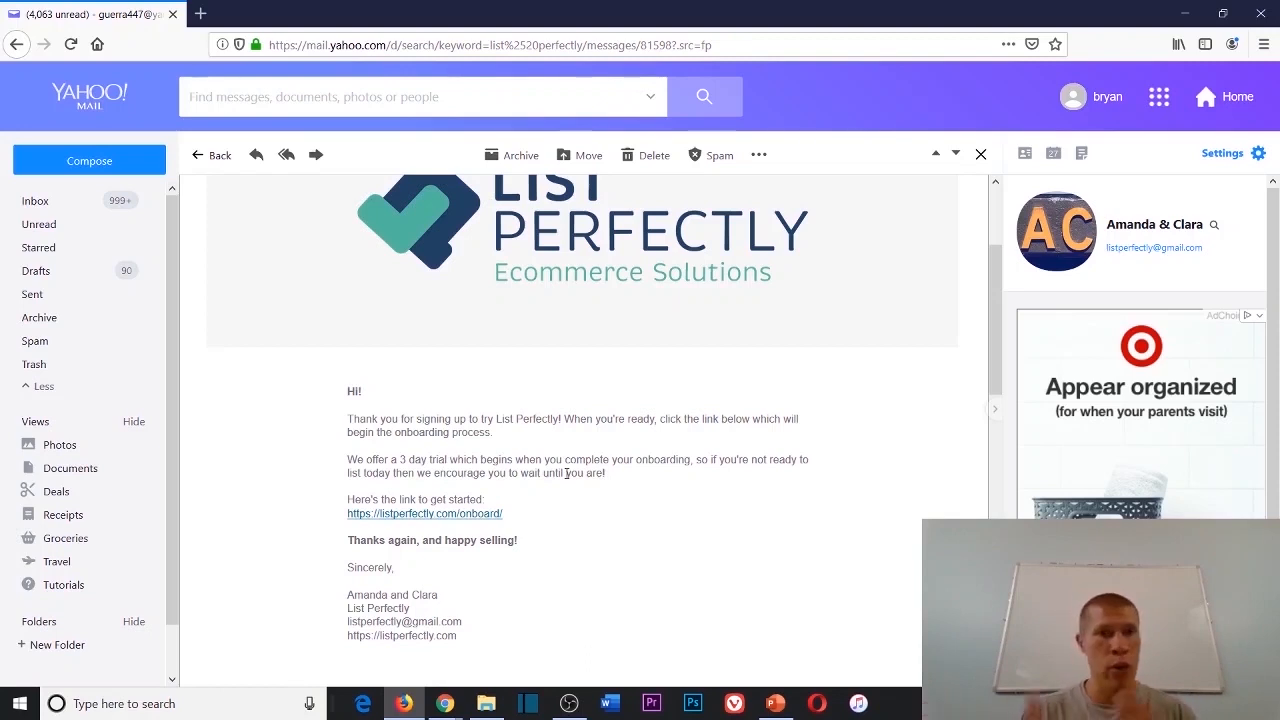
pyautogui.scroll(-3, 660, 330)
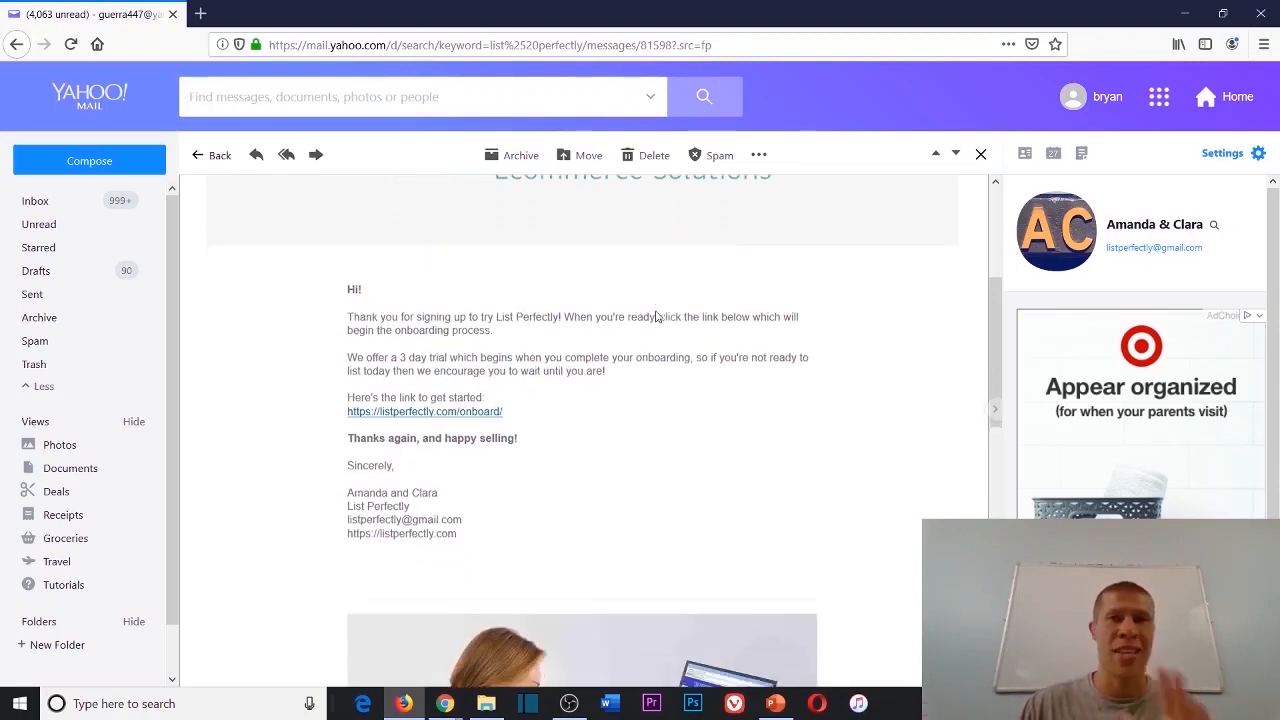
pyautogui.scroll(3, 704, 356)
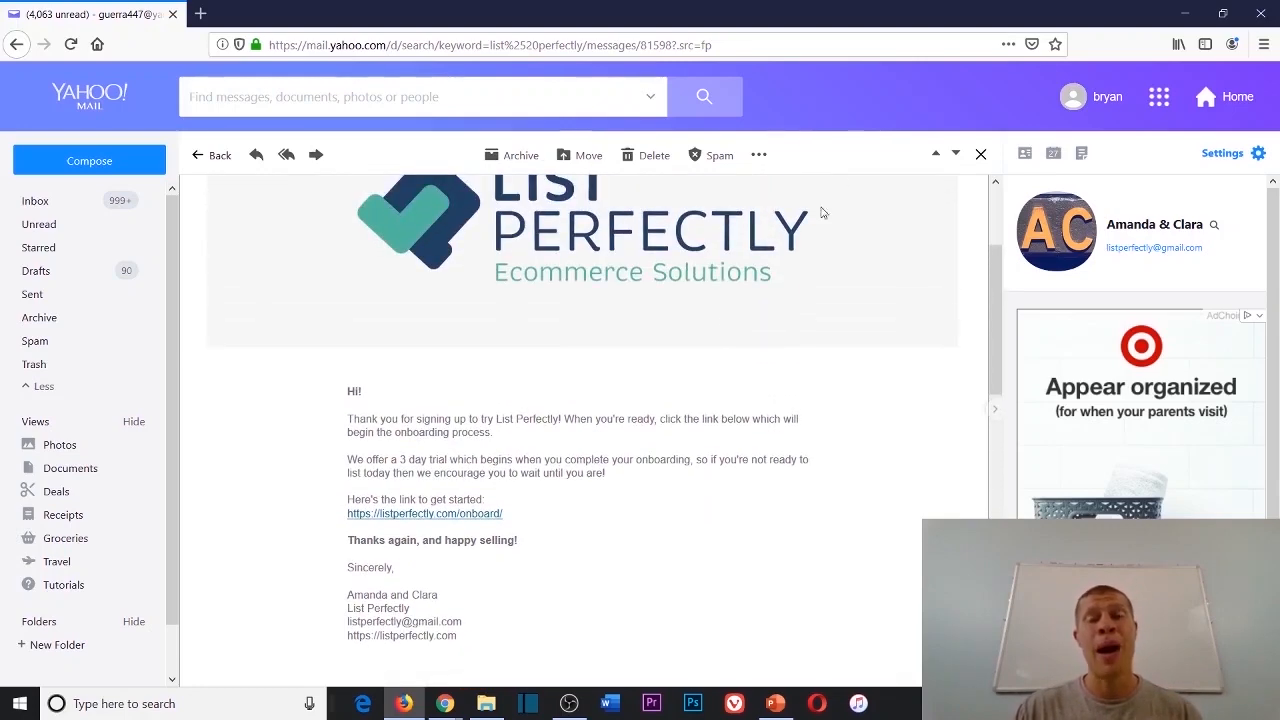
pyautogui.click(1175, 7)
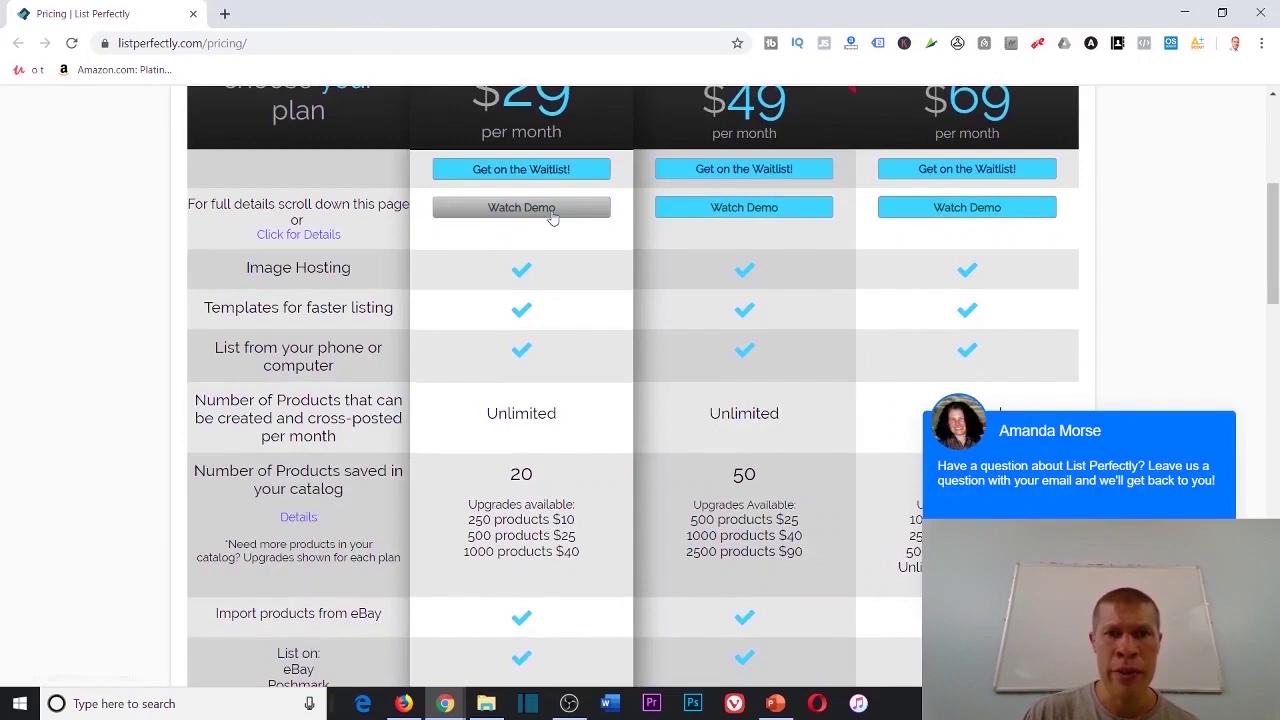
# Play the Simple plan demo through copying the Napa Letterman sweater from eBay into List Perfectly.
pyautogui.click(551, 134)
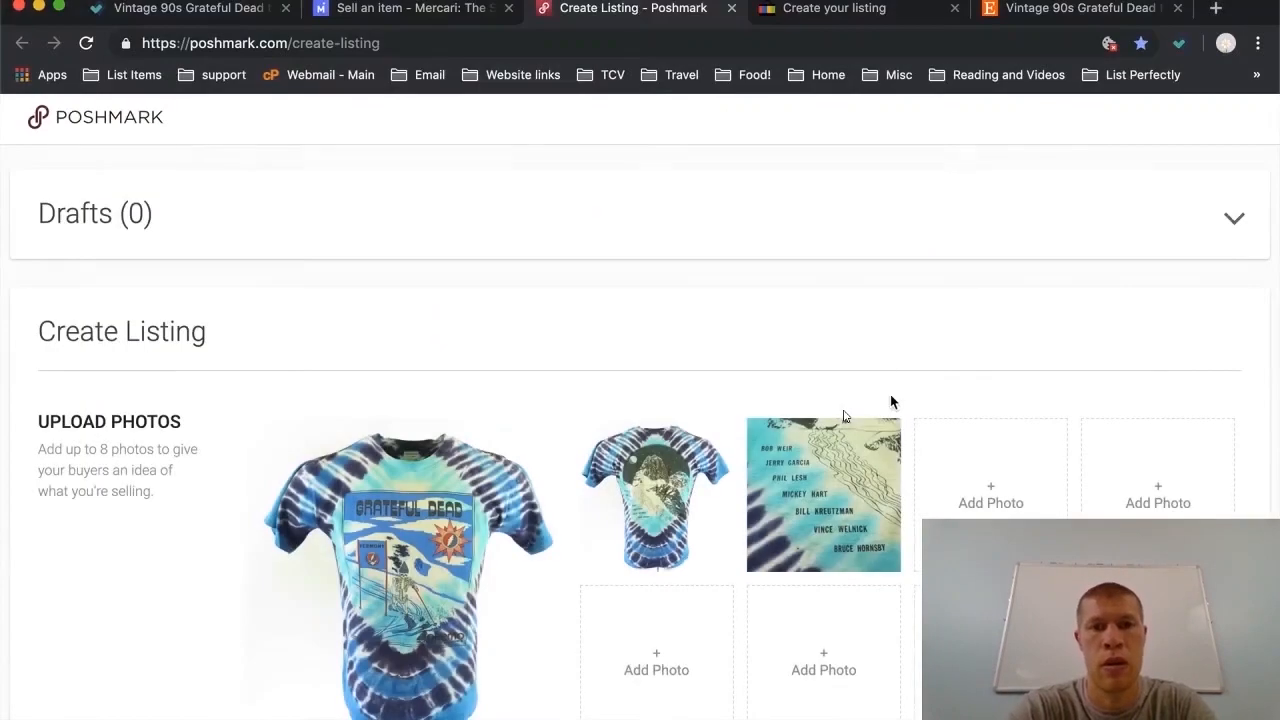
pyautogui.scroll(-4, 892, 402)
pyautogui.scroll(-3, 892, 402)
pyautogui.scroll(-2, 892, 402)
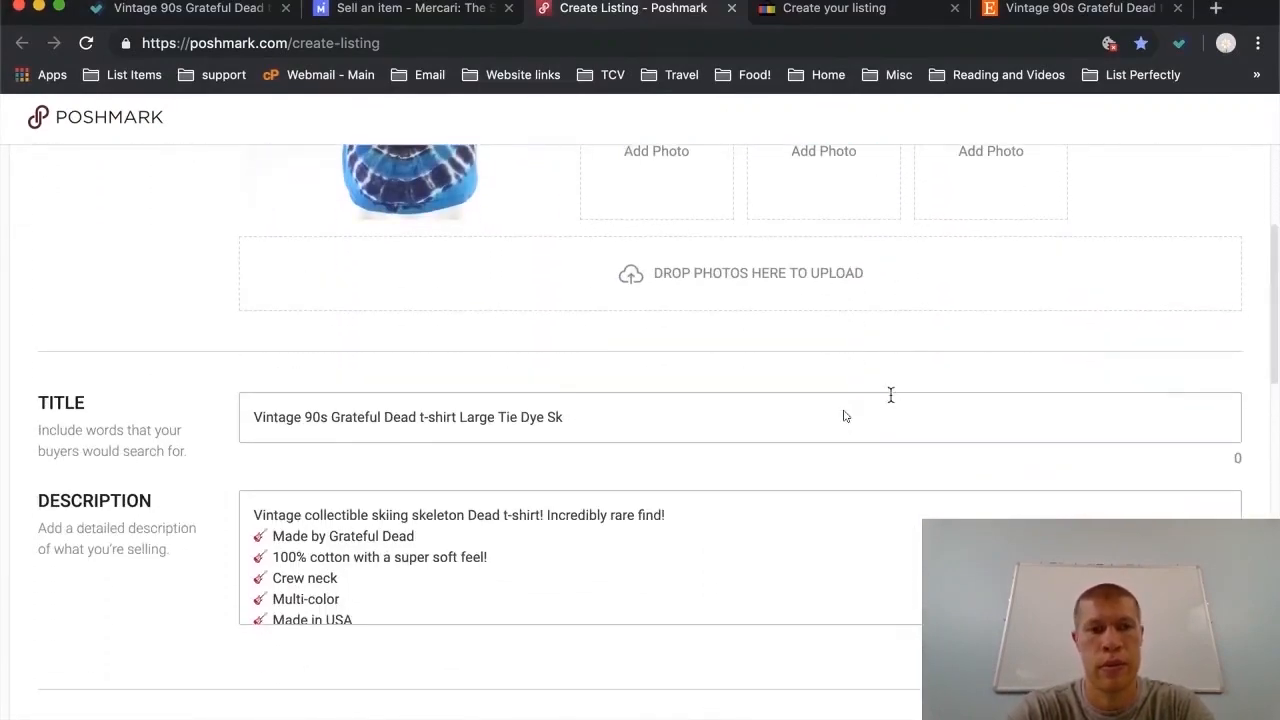
pyautogui.scroll(-5, 914, 423)
pyautogui.scroll(-3, 914, 423)
pyautogui.scroll(-4, 914, 423)
pyautogui.scroll(-3, 914, 423)
pyautogui.scroll(-4, 914, 423)
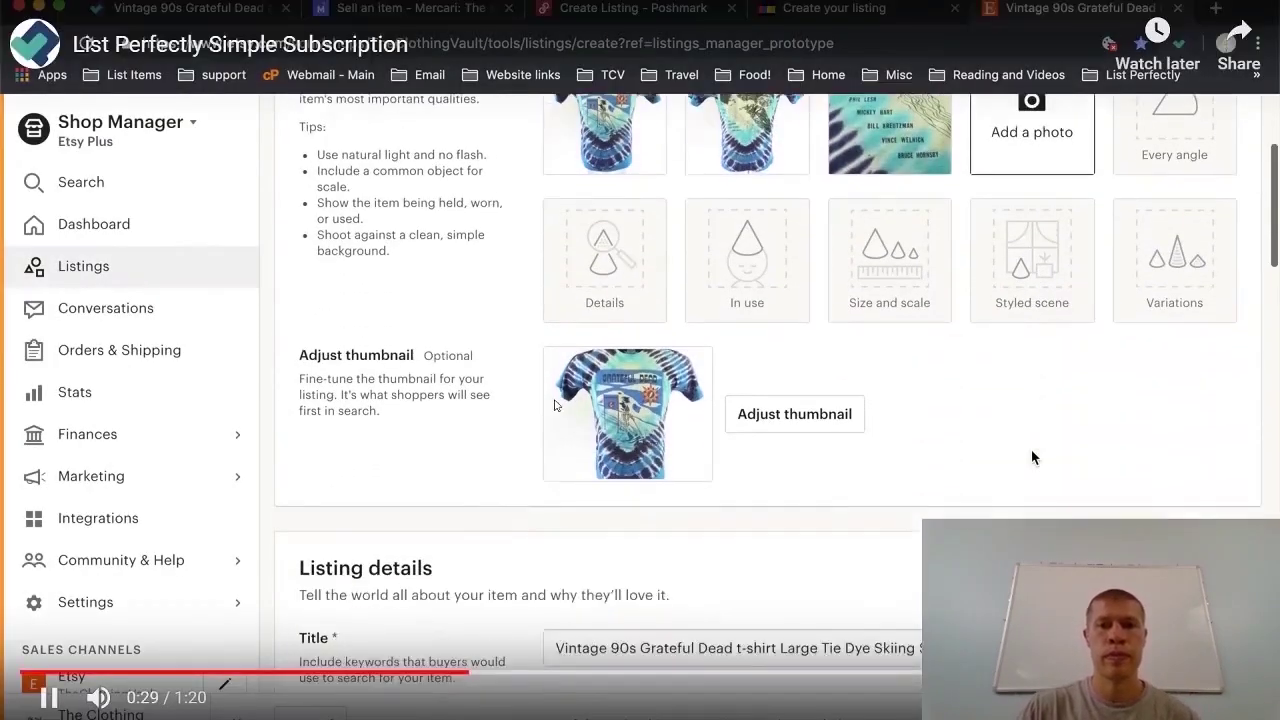
pyautogui.scroll(-4, 1031, 449)
pyautogui.scroll(-3, 1031, 449)
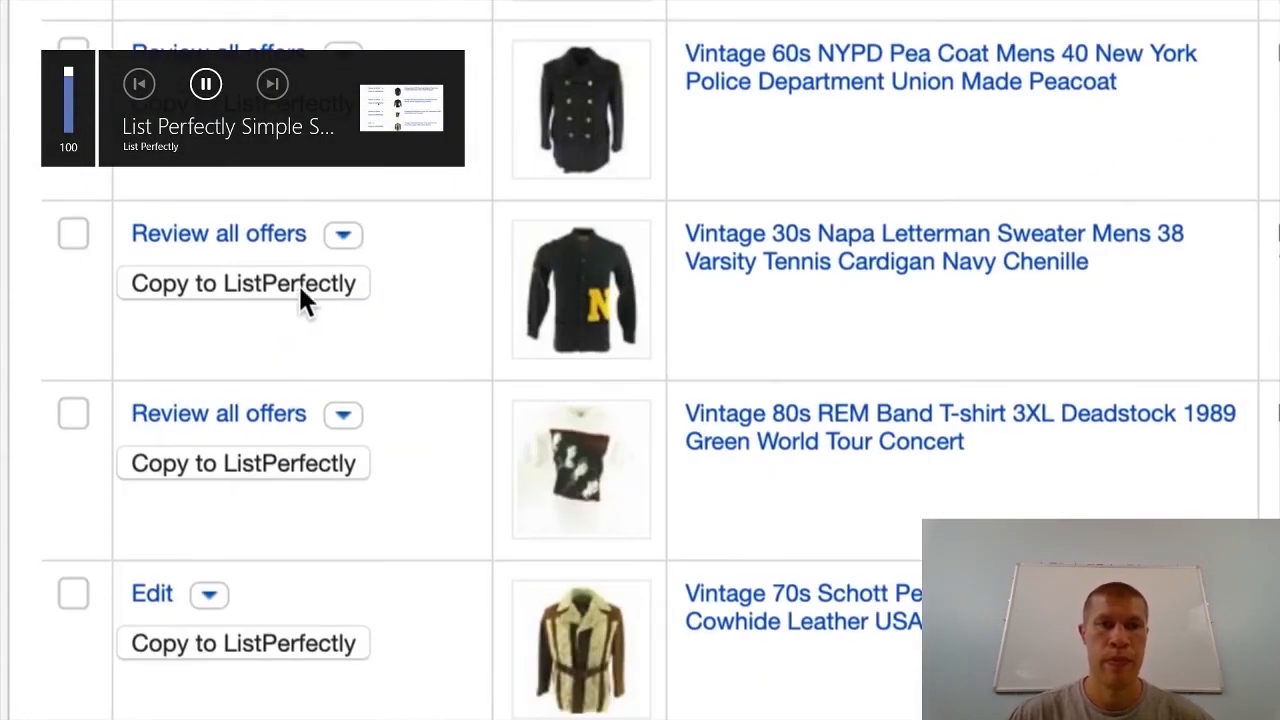
pyautogui.click(278, 283)
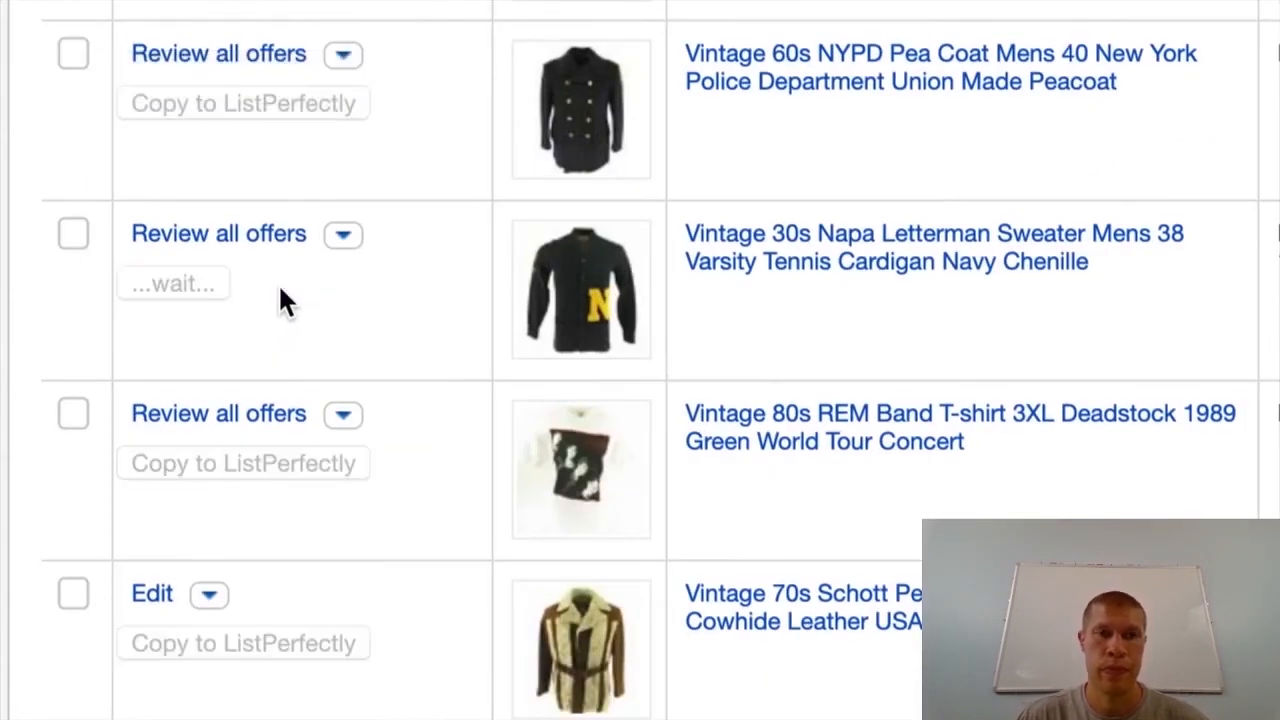
pyautogui.scroll(-5, 998, 396)
pyautogui.scroll(-8, 998, 396)
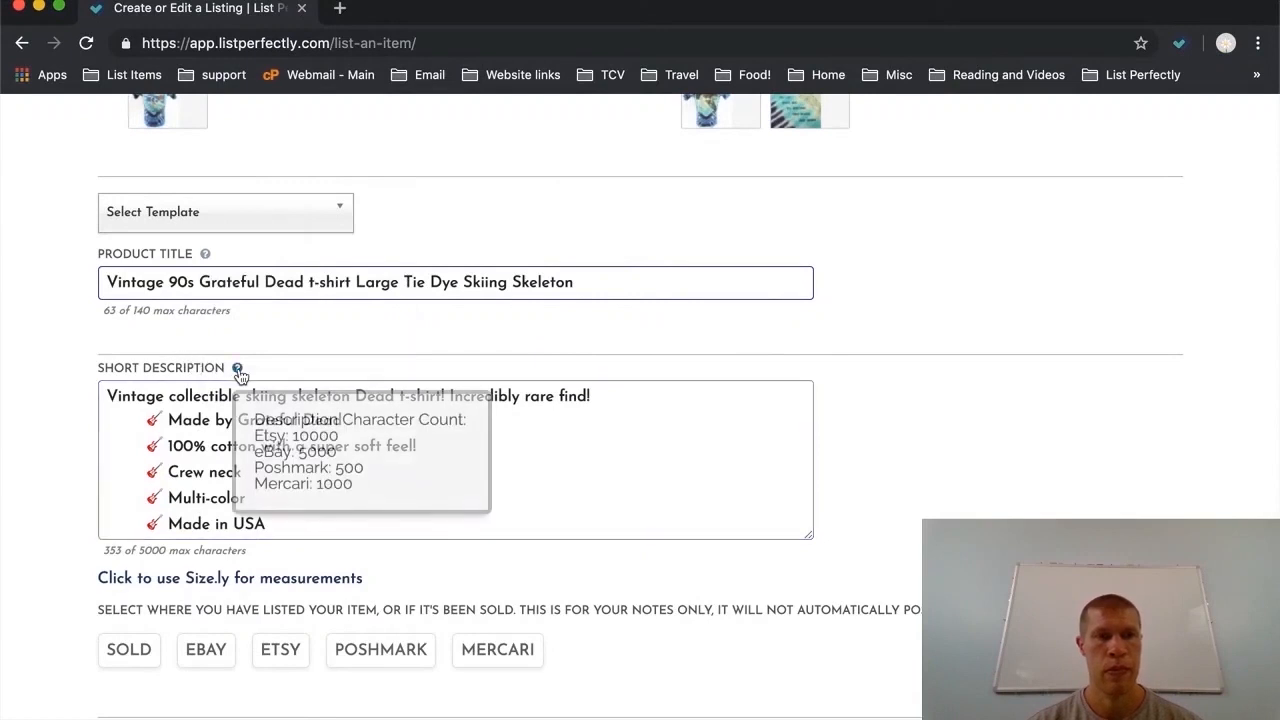
# Mark the Grateful Dead listing as listed on Etsy and Poshmark and save it to listed items.
pyautogui.click(284, 650)
pyautogui.click(381, 650)
pyautogui.scroll(-2, 383, 655)
pyautogui.click(183, 686)
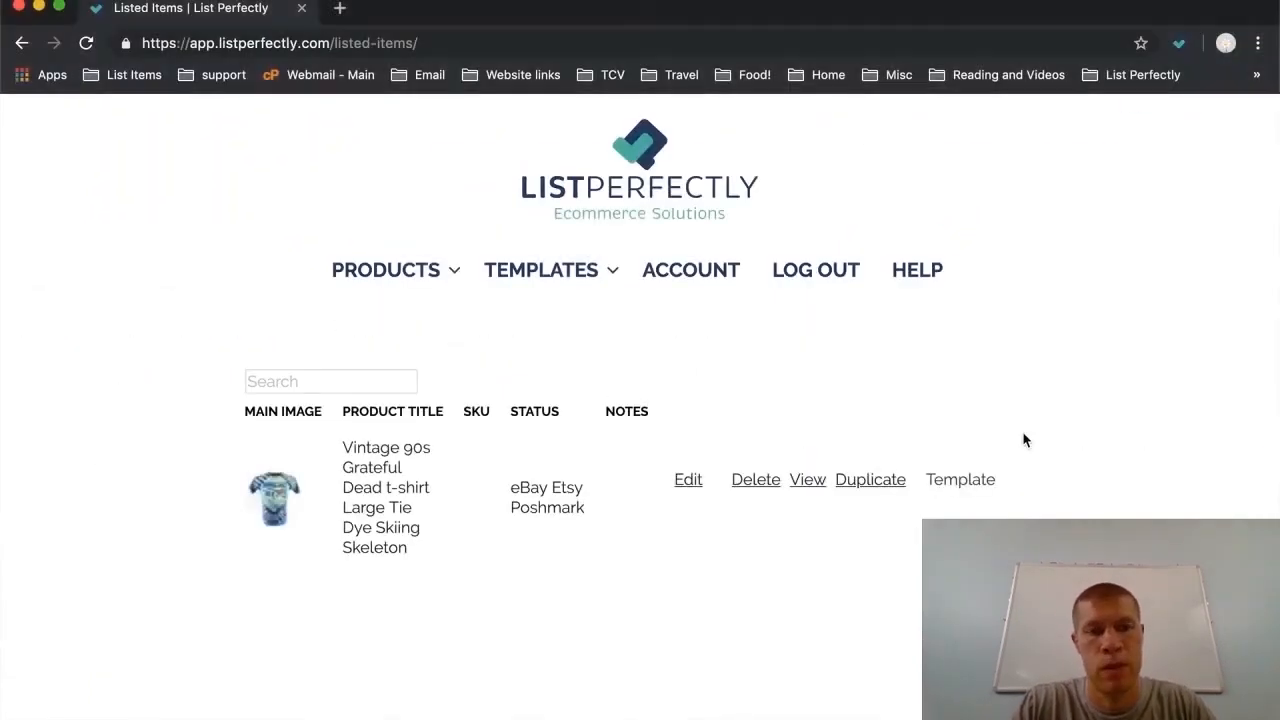
# Make a template from the listed item and apply the Sweaters template to a new listing.
pyautogui.click(960, 480)
pyautogui.moveTo(550, 270)
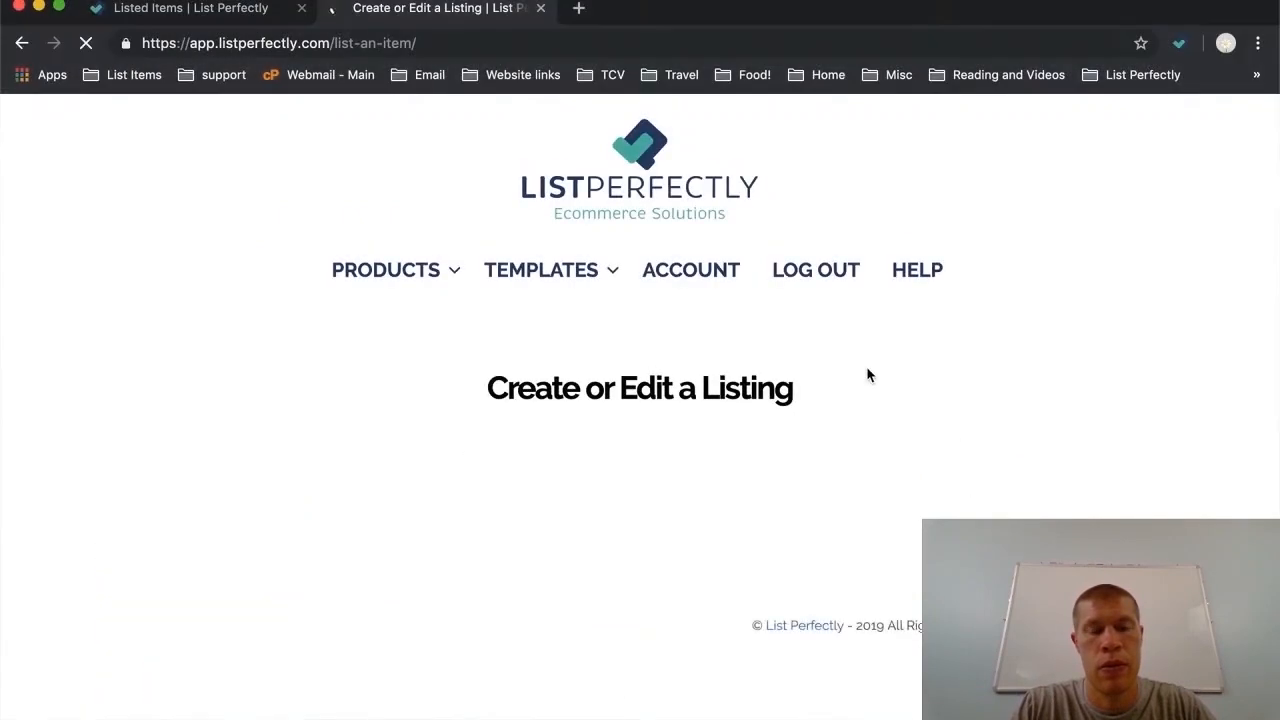
pyautogui.scroll(-1, 866, 375)
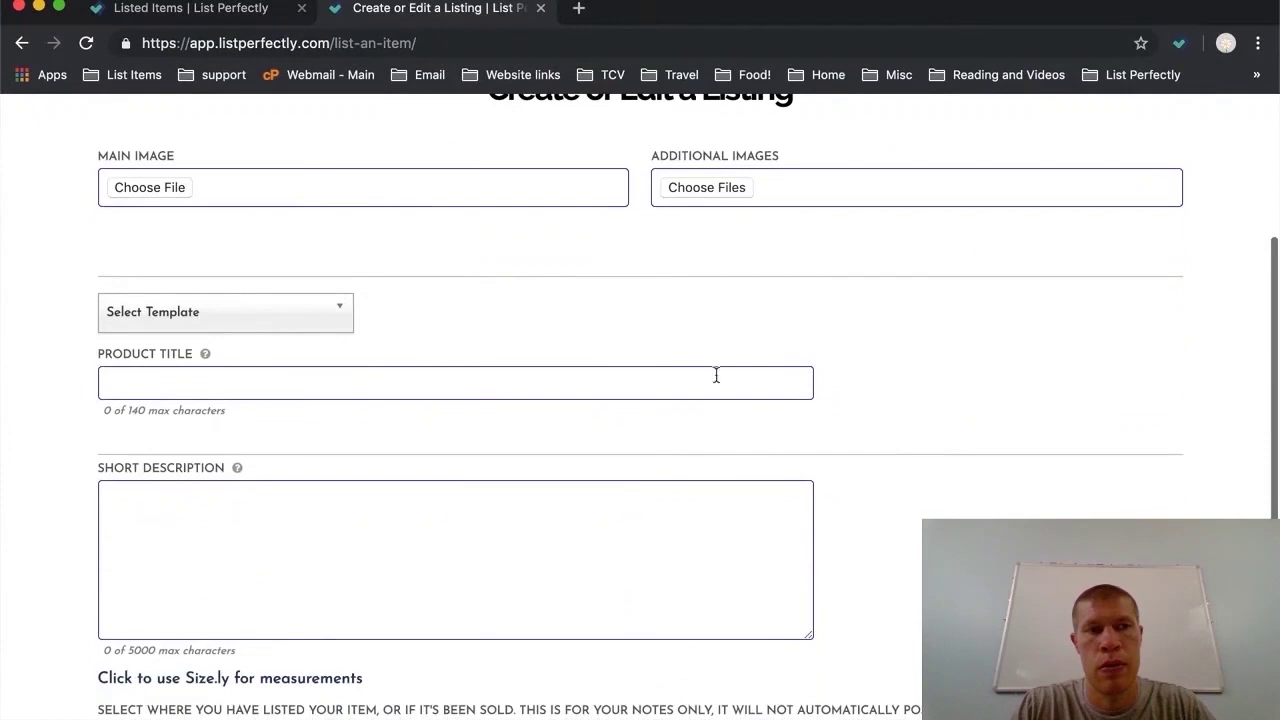
pyautogui.click(325, 312)
pyautogui.scroll(-1, 243, 523)
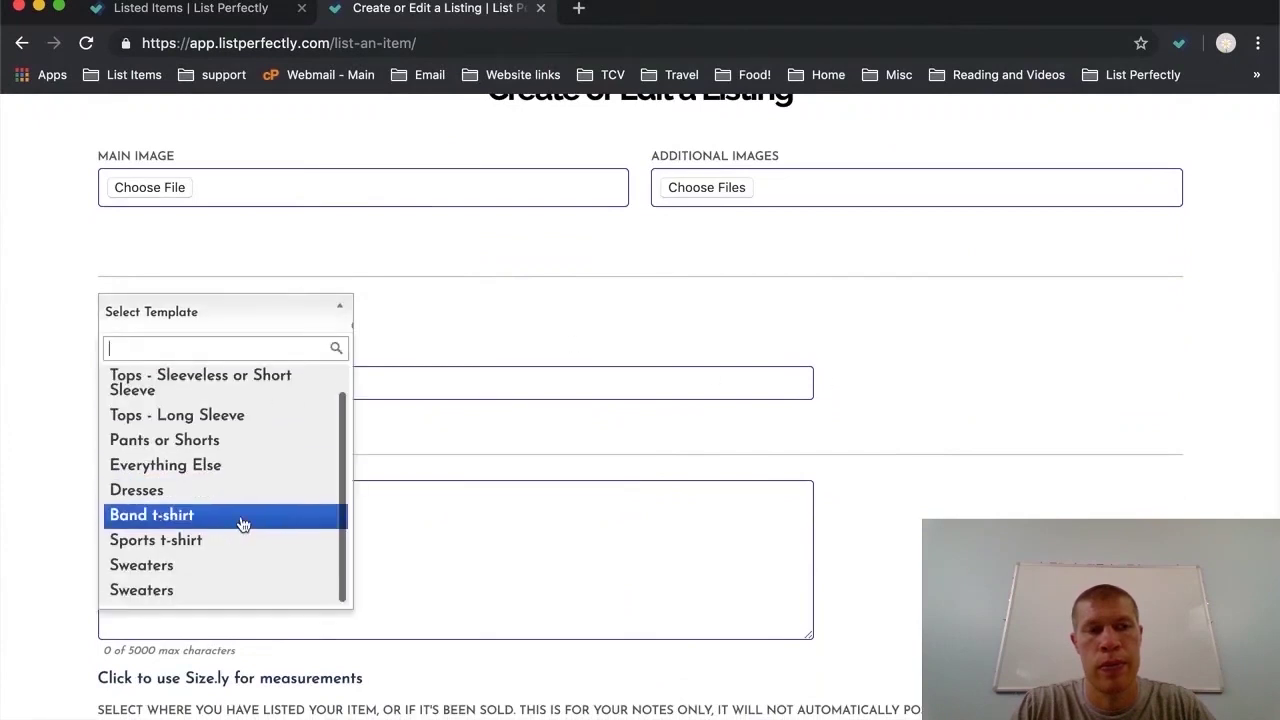
pyautogui.click(167, 597)
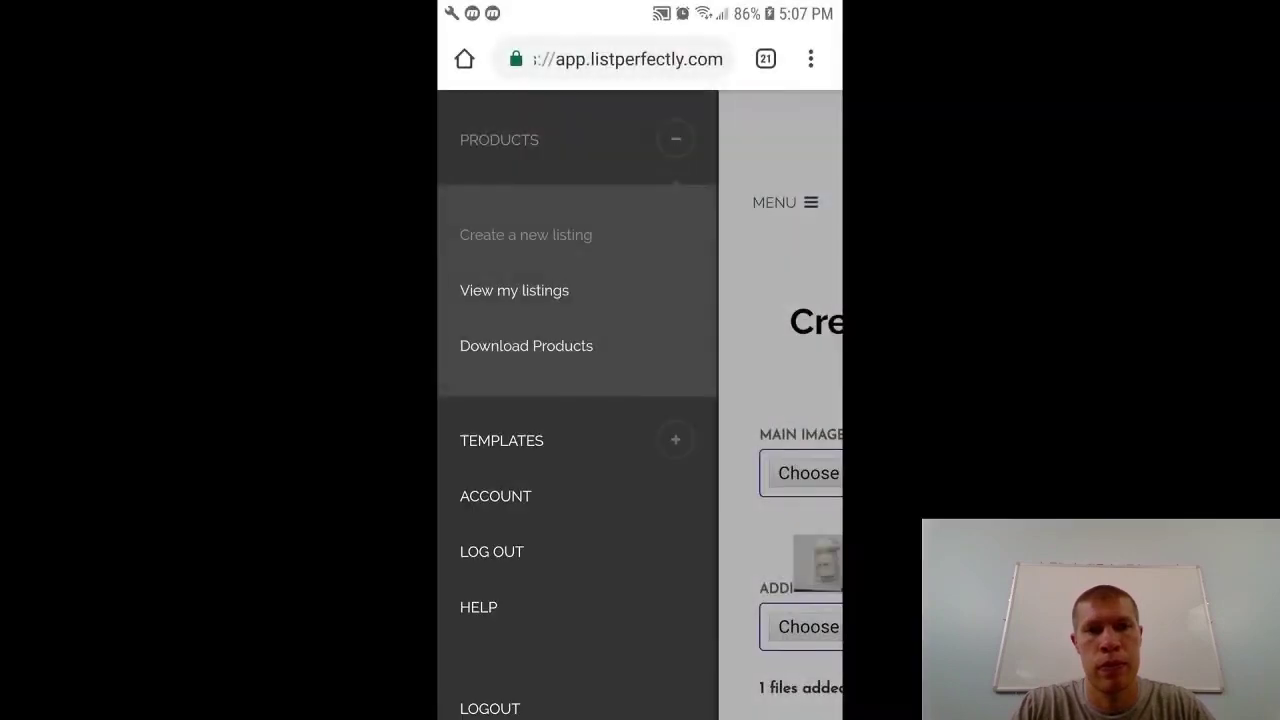
pyautogui.click(525, 234)
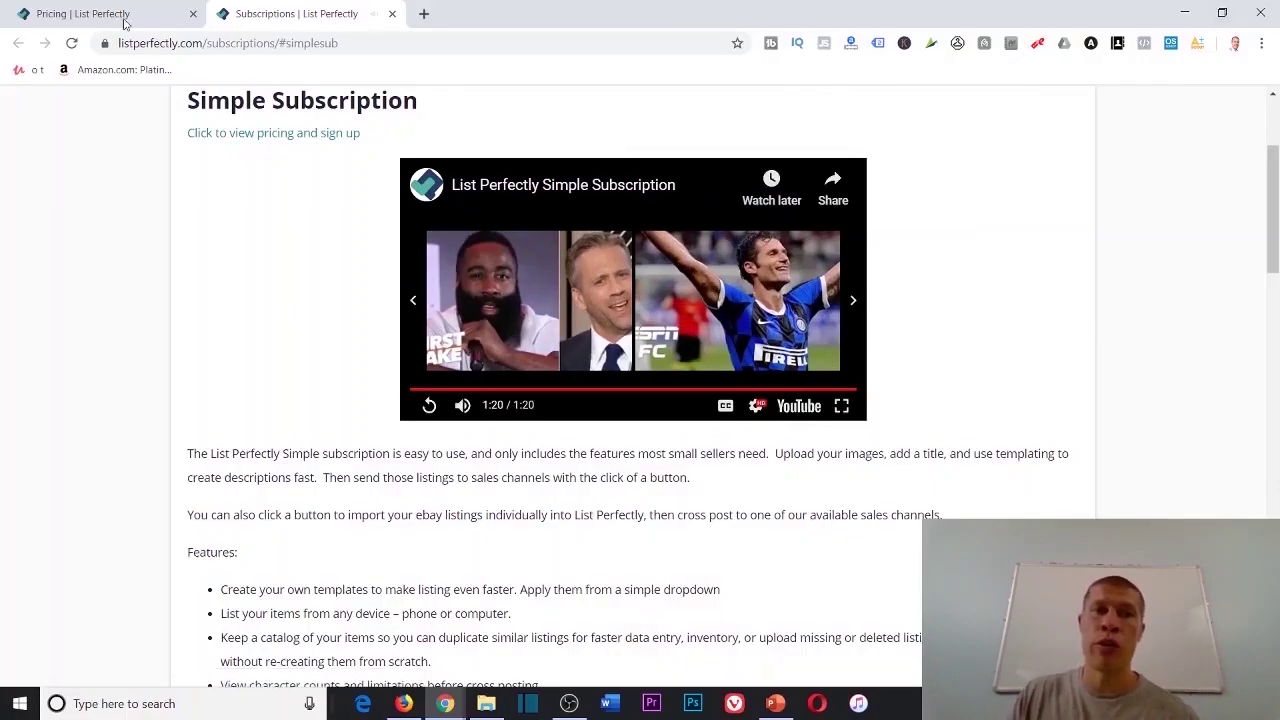
# Return to the pricing page with Simple $29, Business $49 and Pro $69, dismissing the chat popup.
pyautogui.click(149, 14)
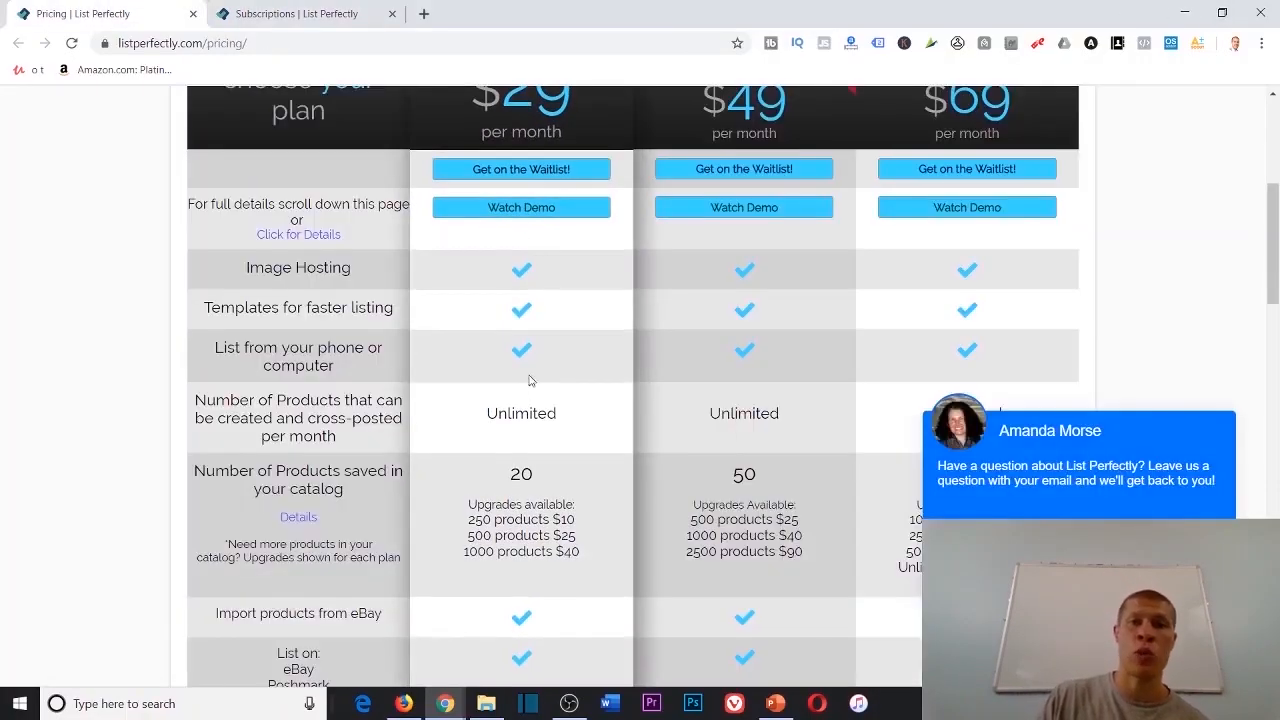
pyautogui.scroll(1, 531, 360)
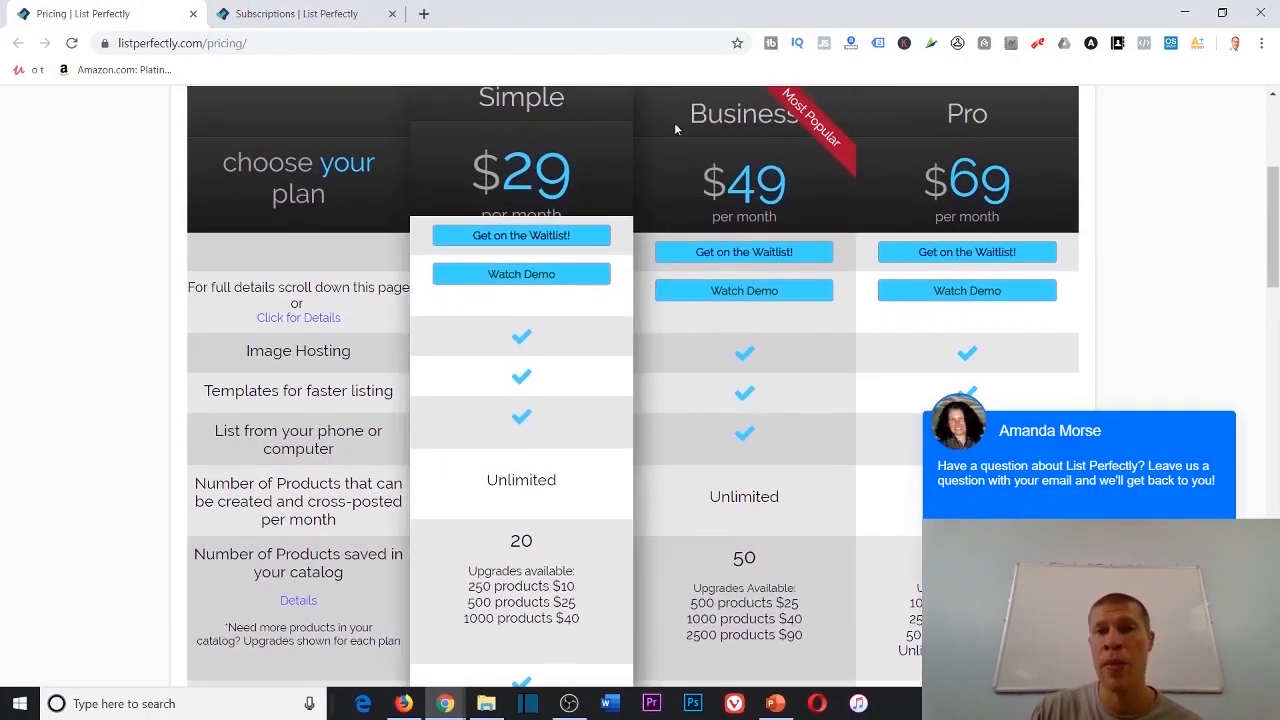
pyautogui.scroll(1, 735, 146)
pyautogui.scroll(1, 735, 146)
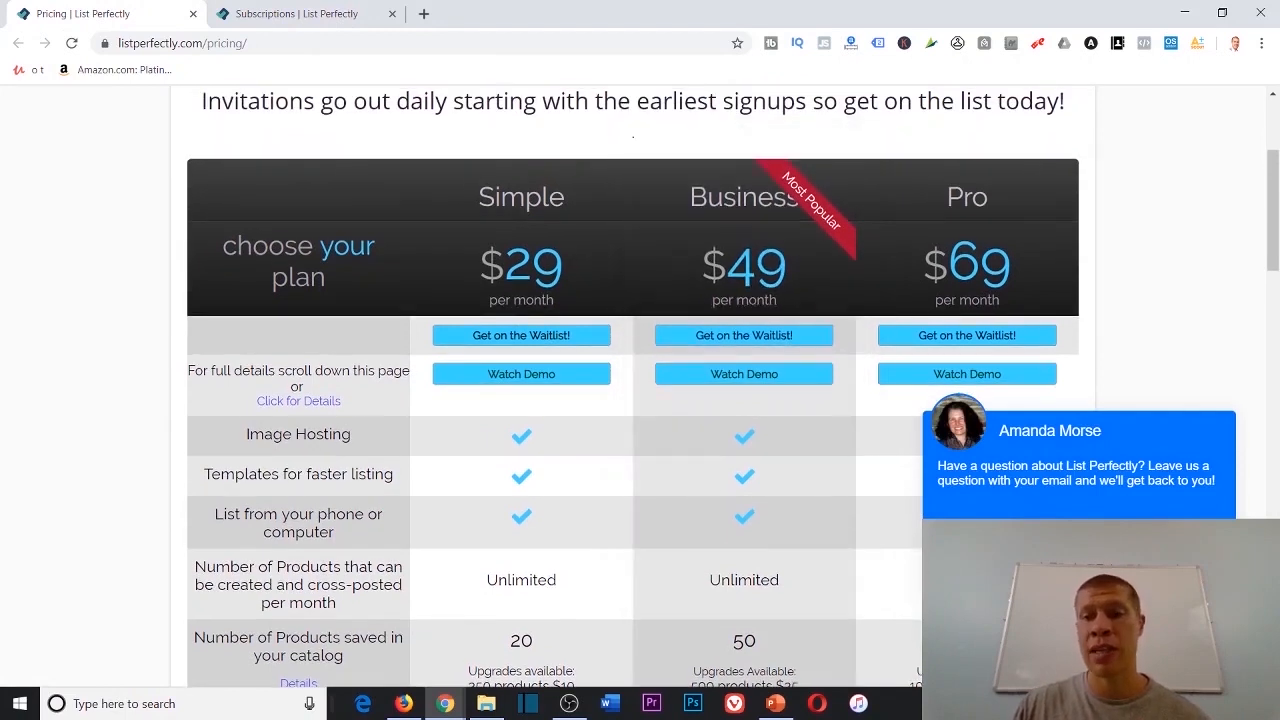
pyautogui.click(1233, 408)
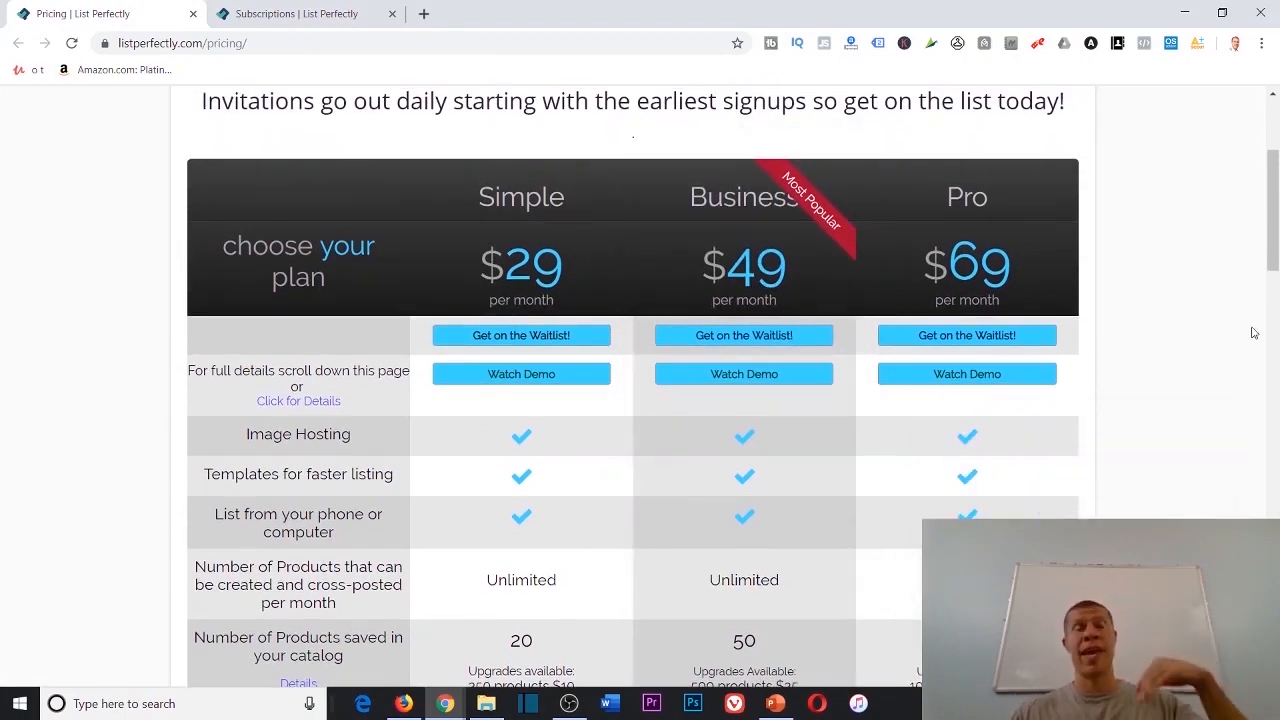